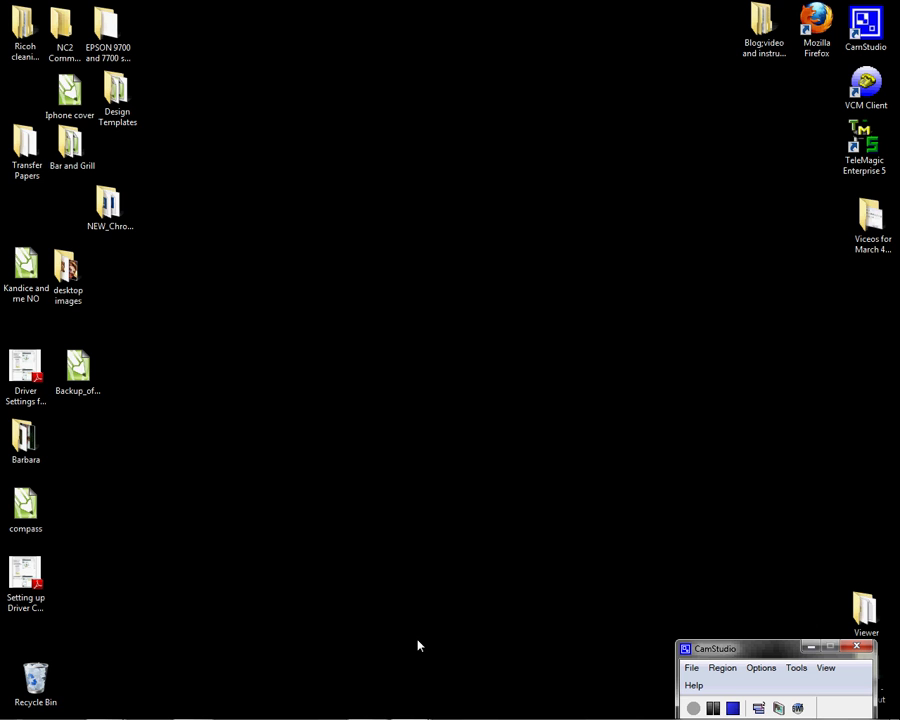
Step: Open the Start menu from the Windows 7 taskbar Start orb
{"action": "left_click", "coordinate": [22, 706]}
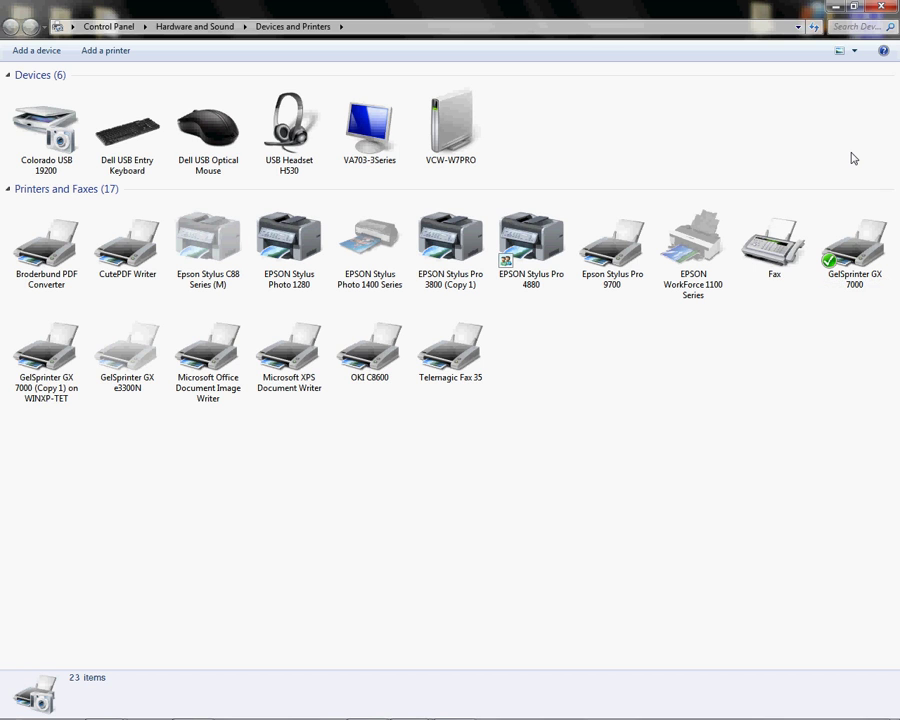
Step: Open Printing Preferences for the GelSprinter GX 7000 and move the dialog up and left
{"action": "left_click", "coordinate": [850, 258]}
{"action": "right_click", "coordinate": [850, 258]}
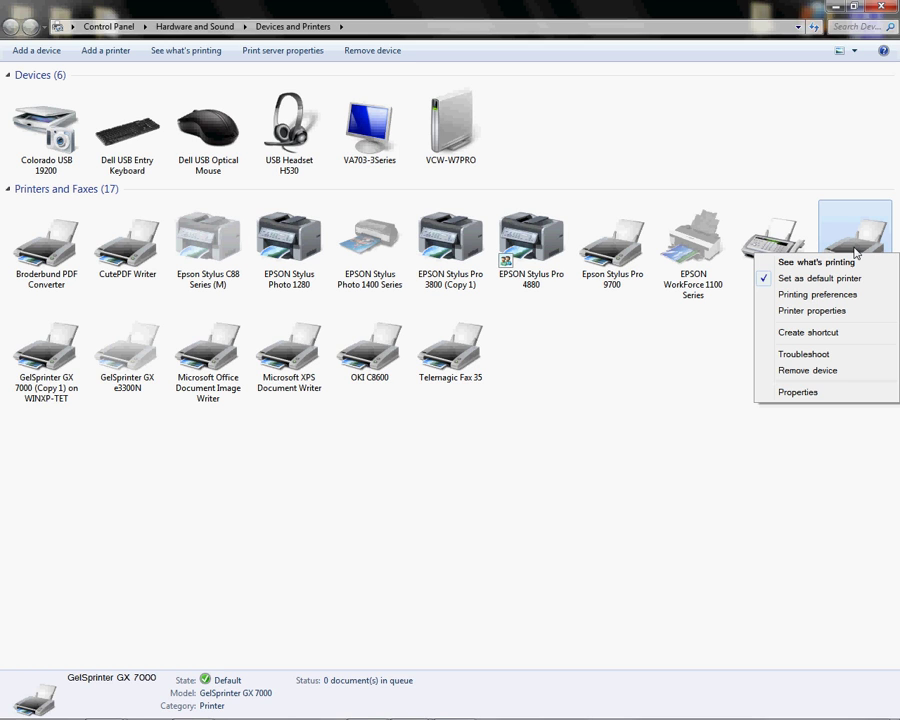
{"action": "left_click", "coordinate": [860, 295]}
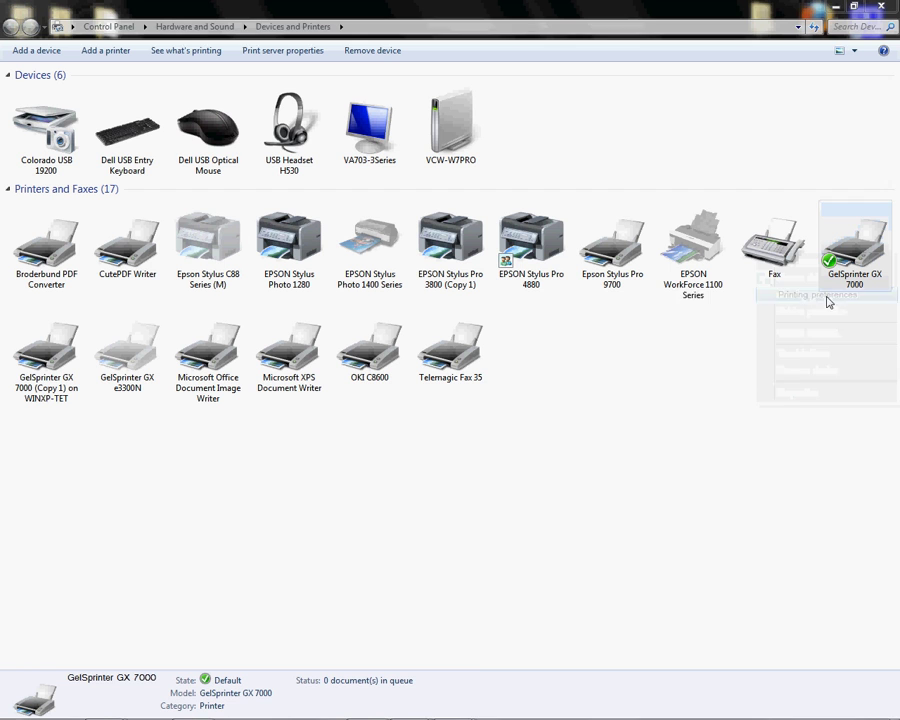
{"action": "left_click_drag", "start_coordinate": [813, 311], "coordinate": [650, 238]}
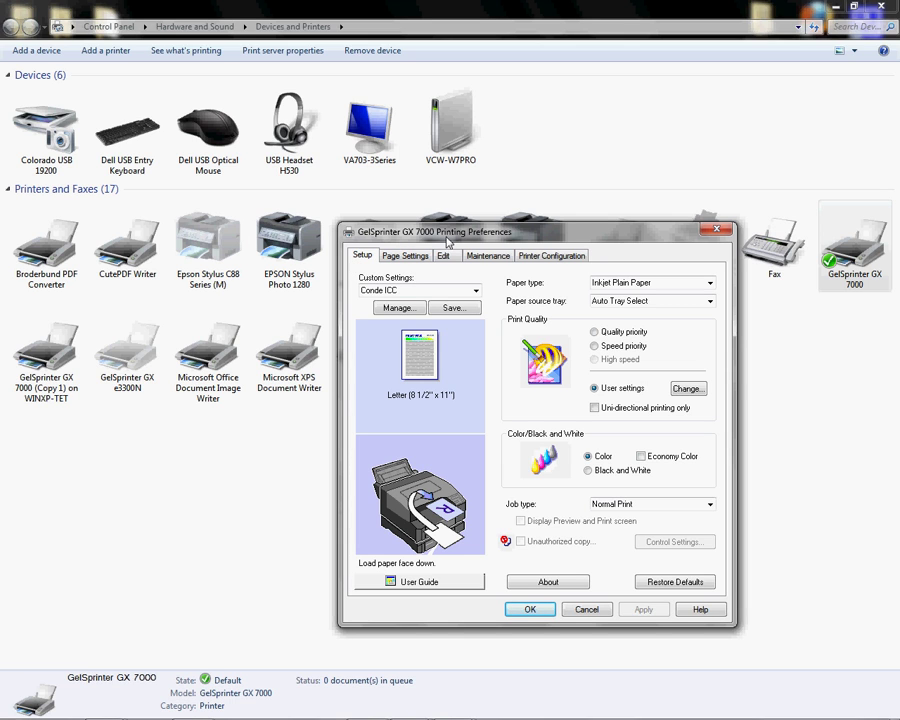
{"action": "left_click", "coordinate": [548, 584]}
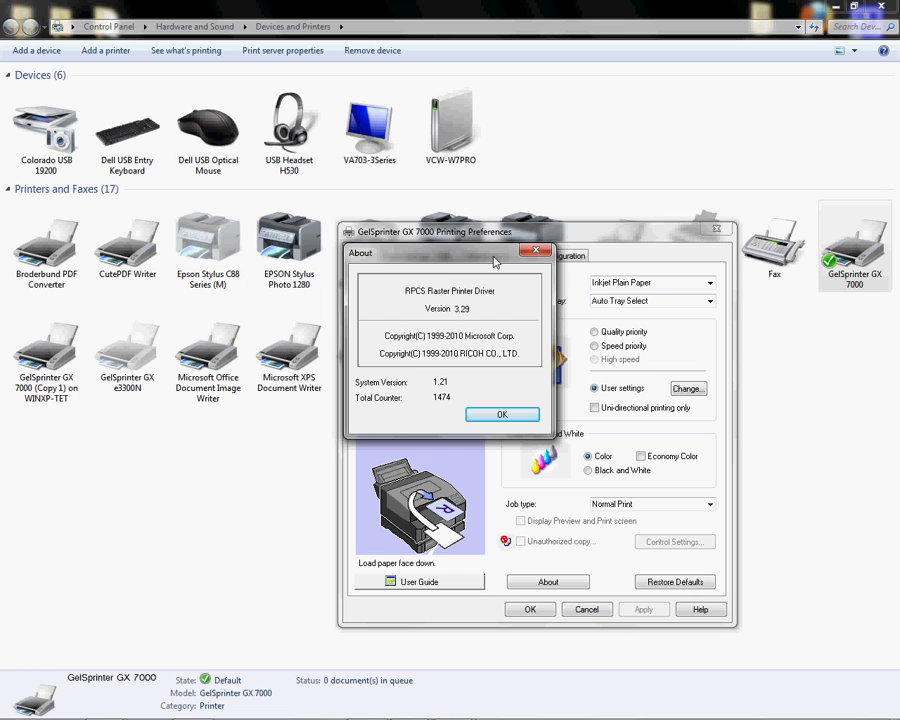
{"action": "left_click_drag", "start_coordinate": [494, 261], "coordinate": [470, 258]}
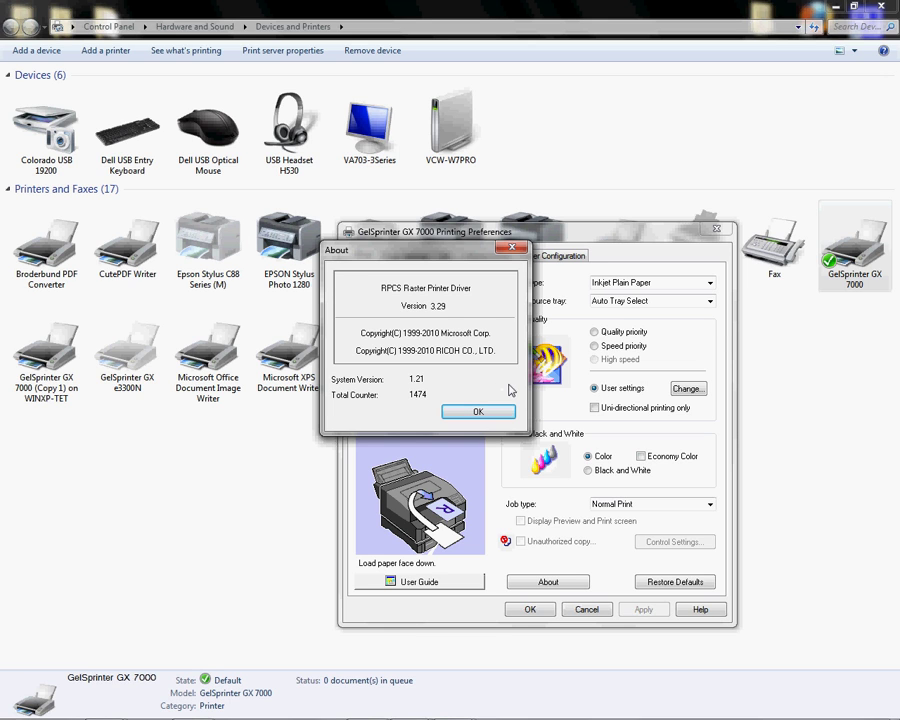
Step: Close the About box and the GelSprinter GX 7000 Printing Preferences dialog
{"action": "left_click", "coordinate": [488, 412]}
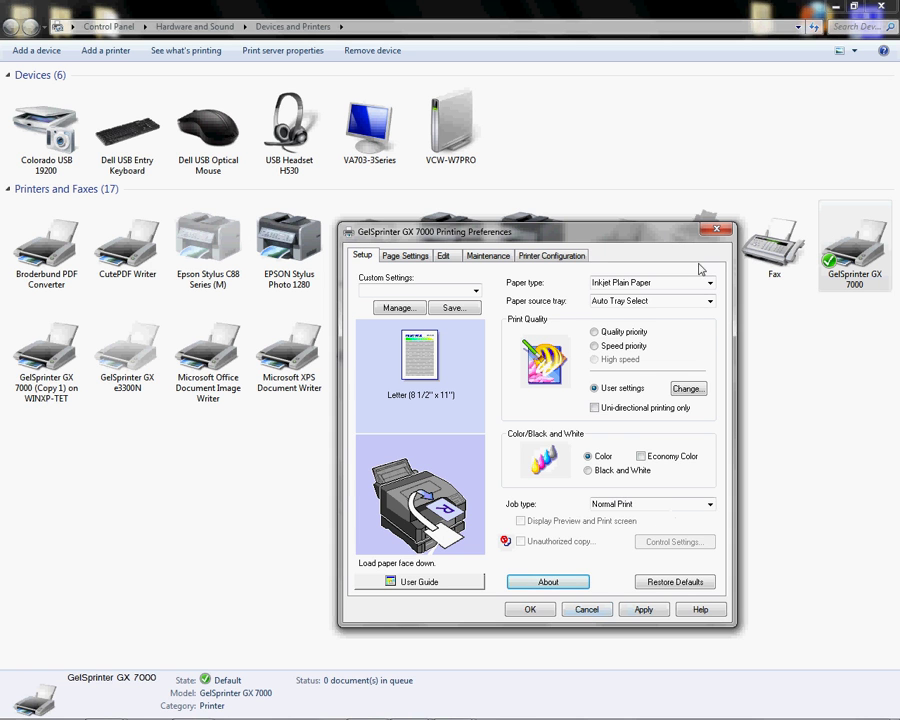
{"action": "left_click", "coordinate": [716, 230]}
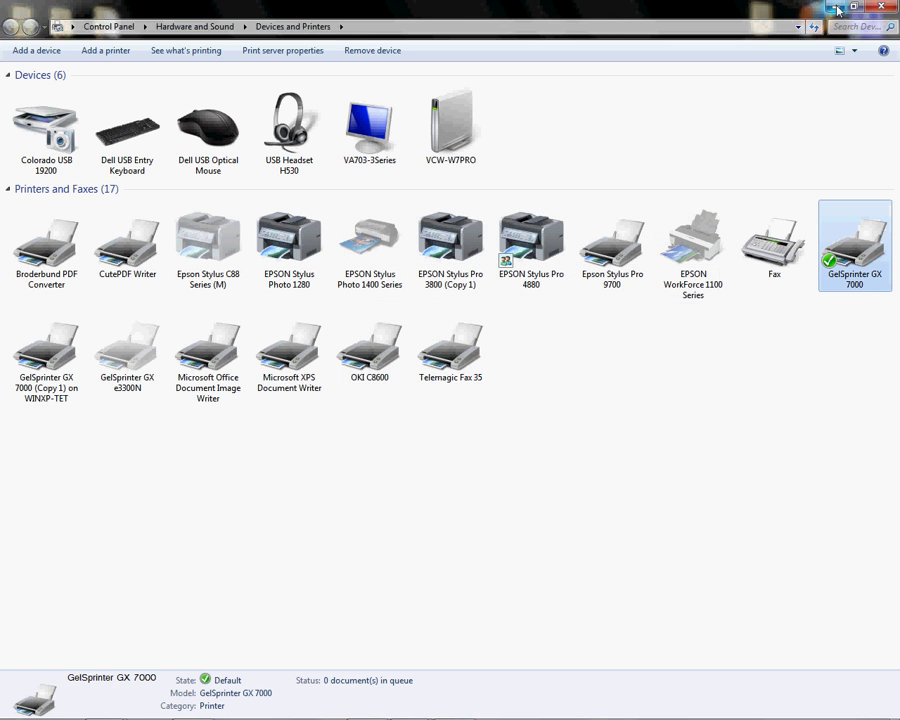
Step: Close Devices and Printers and bring up the Condé Tech Support page in Firefox
{"action": "left_click", "coordinate": [888, 12]}
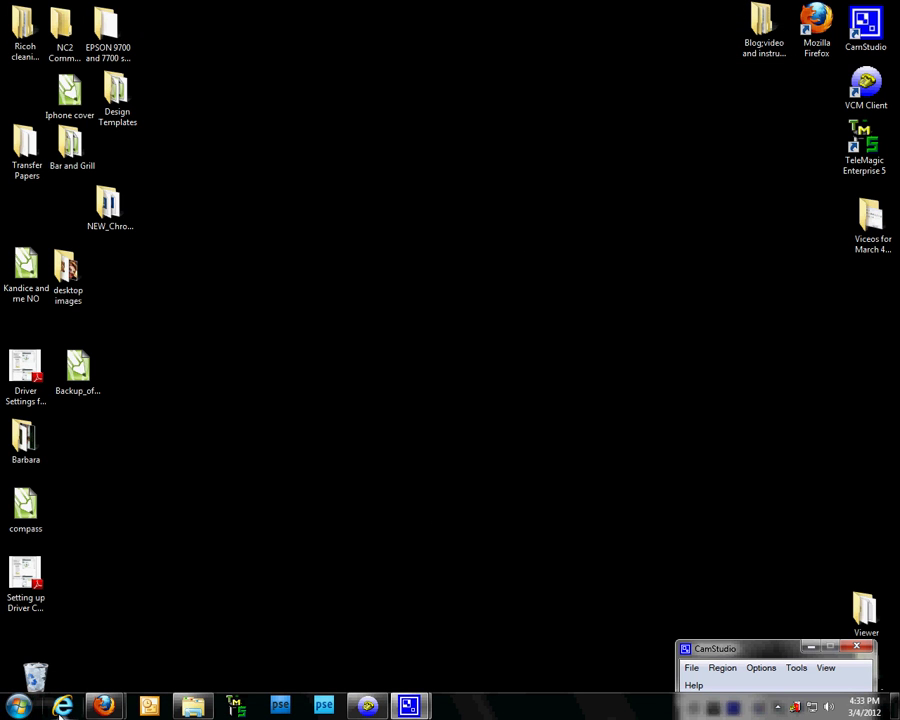
{"action": "mouse_move", "coordinate": [104, 706]}
{"action": "left_click", "coordinate": [112, 562]}
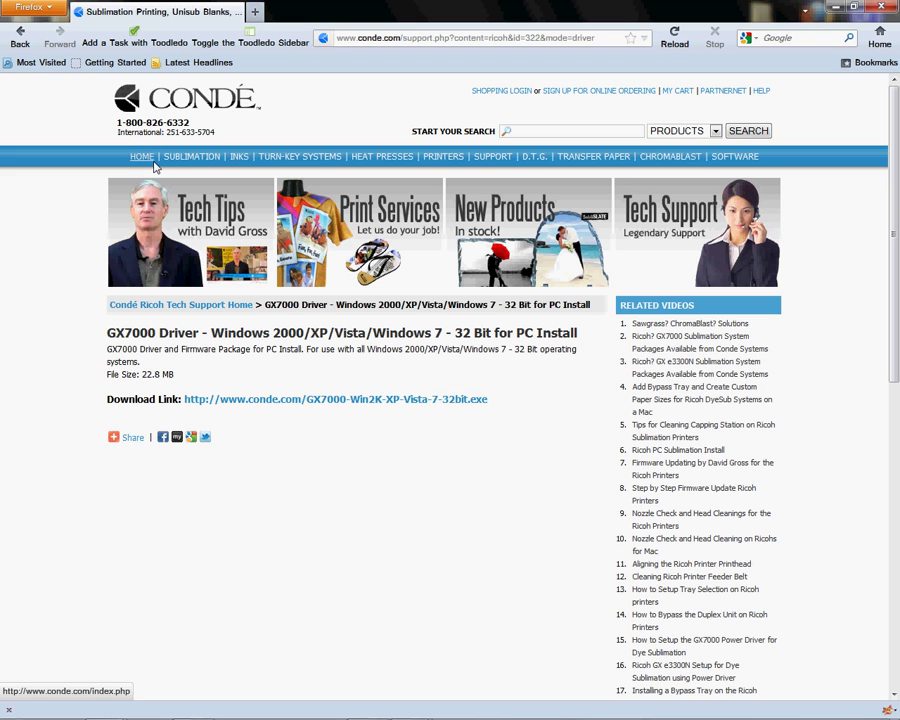
{"action": "left_click", "coordinate": [492, 157]}
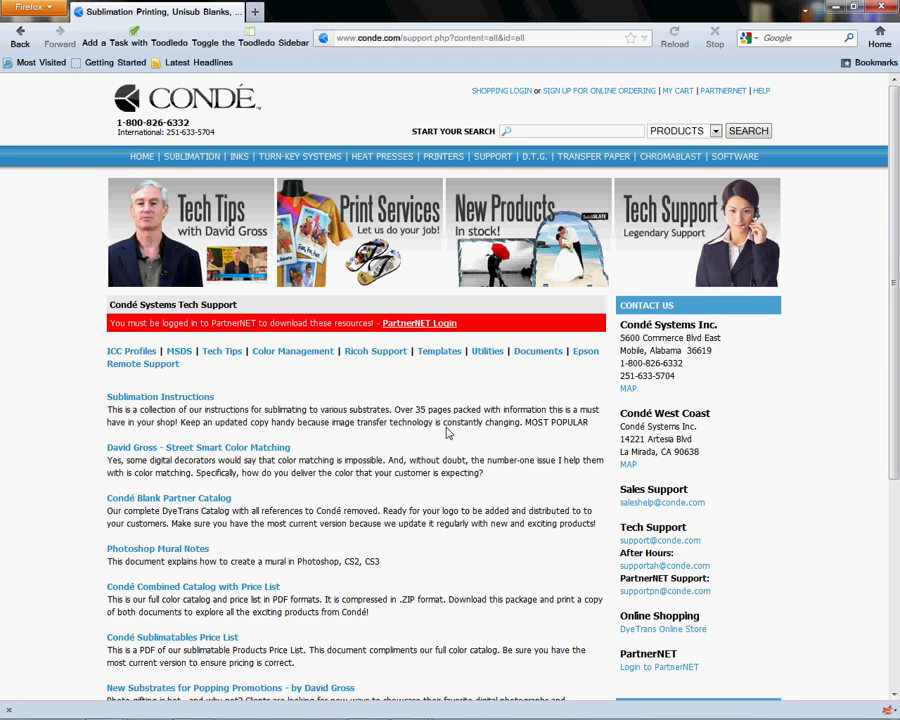
Step: On the PartnerNET login page, enter username 'support' and fill in the remembered password
{"action": "left_click", "coordinate": [445, 331]}
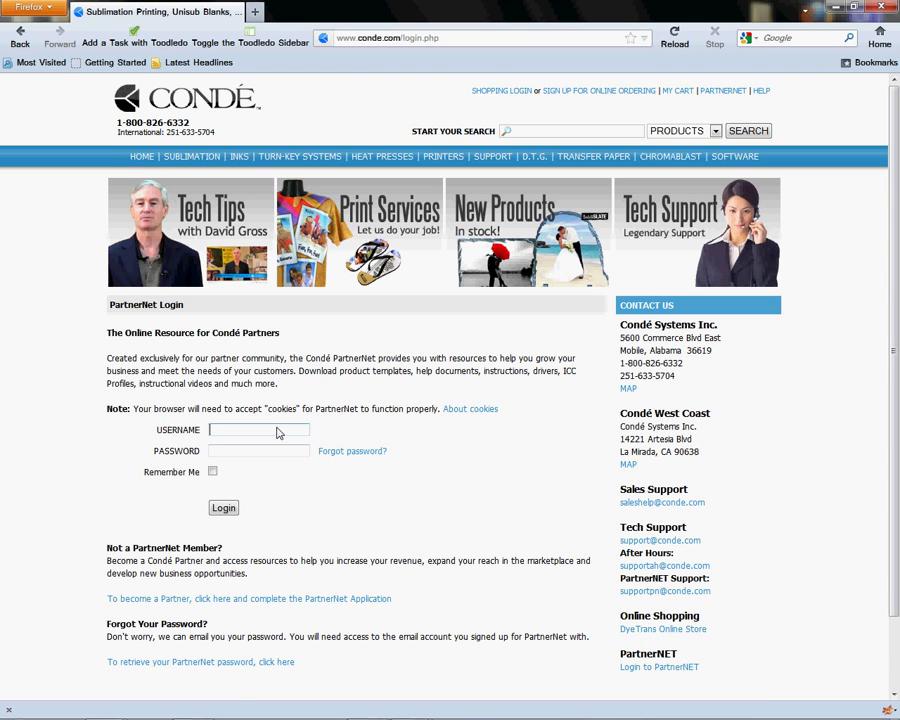
{"action": "type", "text": "su"}
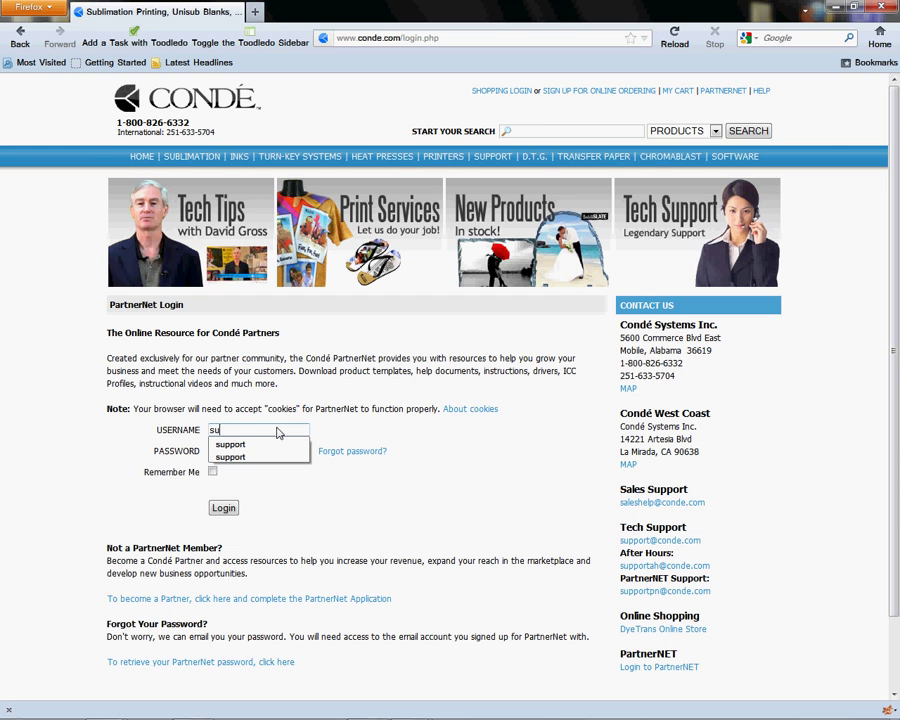
{"action": "type", "text": "pport"}
{"action": "left_click", "coordinate": [254, 446]}
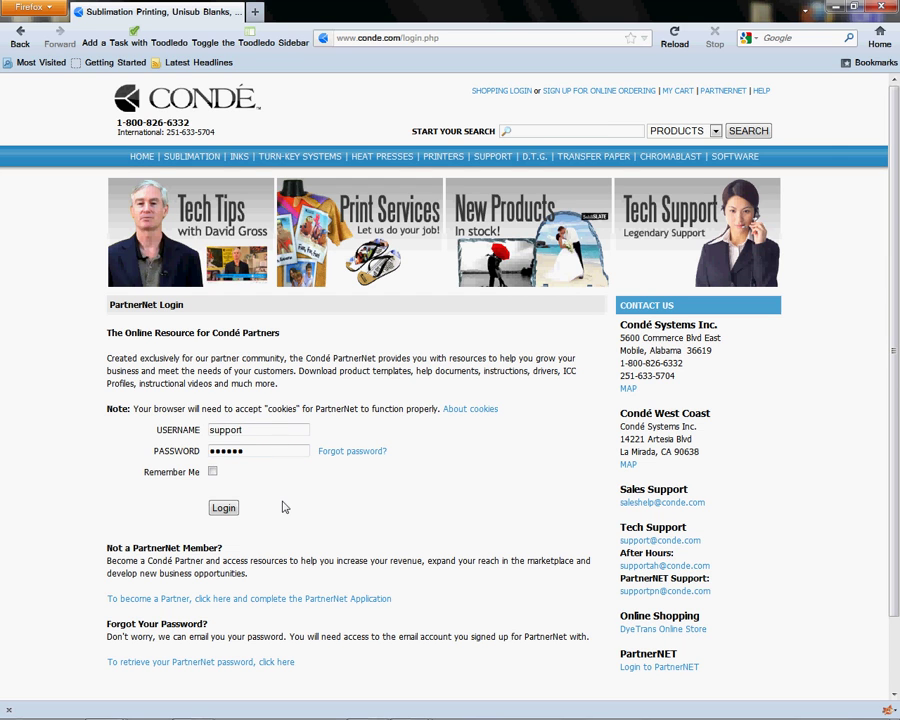
{"action": "key", "text": "BackSpace"}
Step: Log in, then go through the Support Member's Area and Ricoh Support to the Firmware page
{"action": "left_click", "coordinate": [235, 512]}
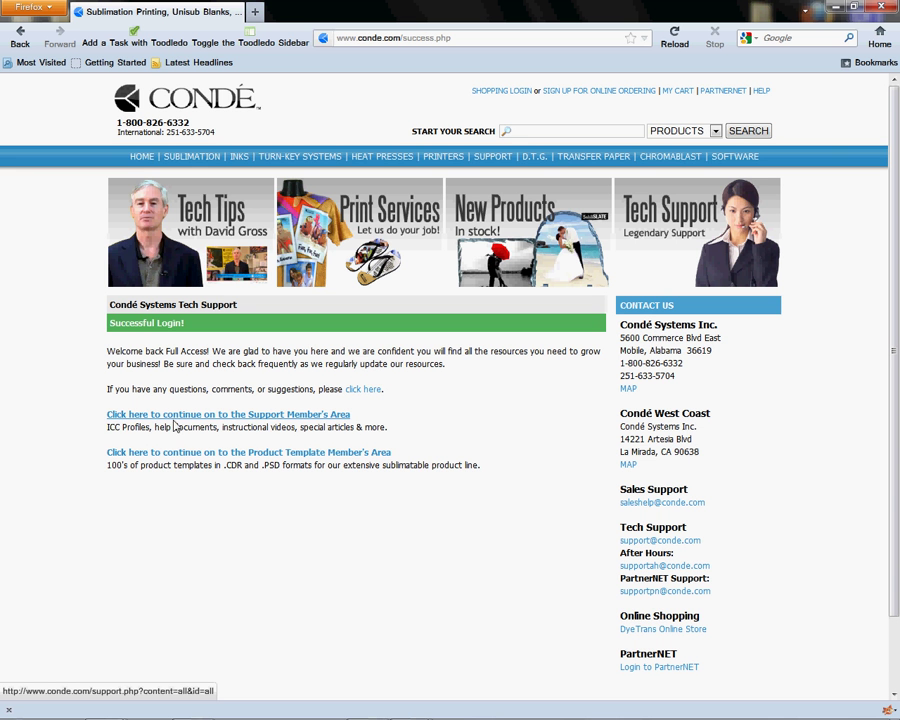
{"action": "left_click", "coordinate": [291, 416]}
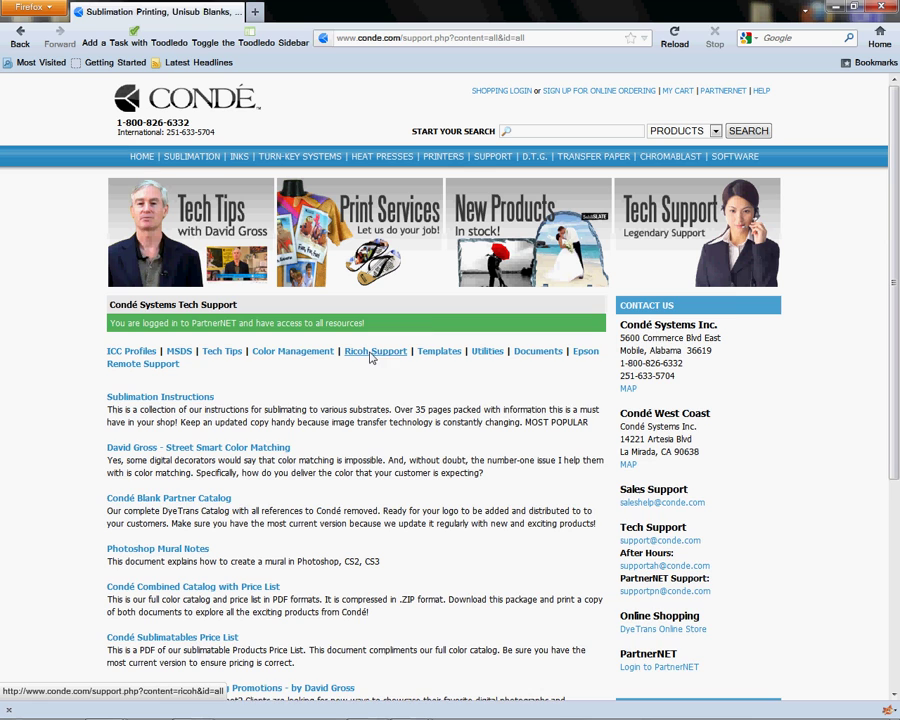
{"action": "left_click", "coordinate": [372, 352]}
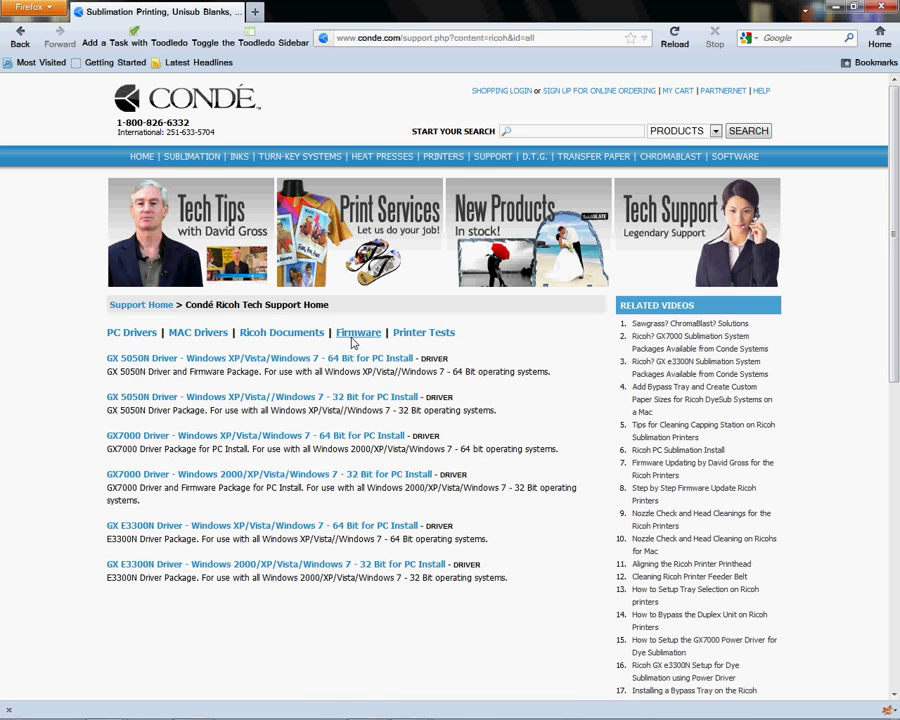
{"action": "left_click", "coordinate": [363, 341]}
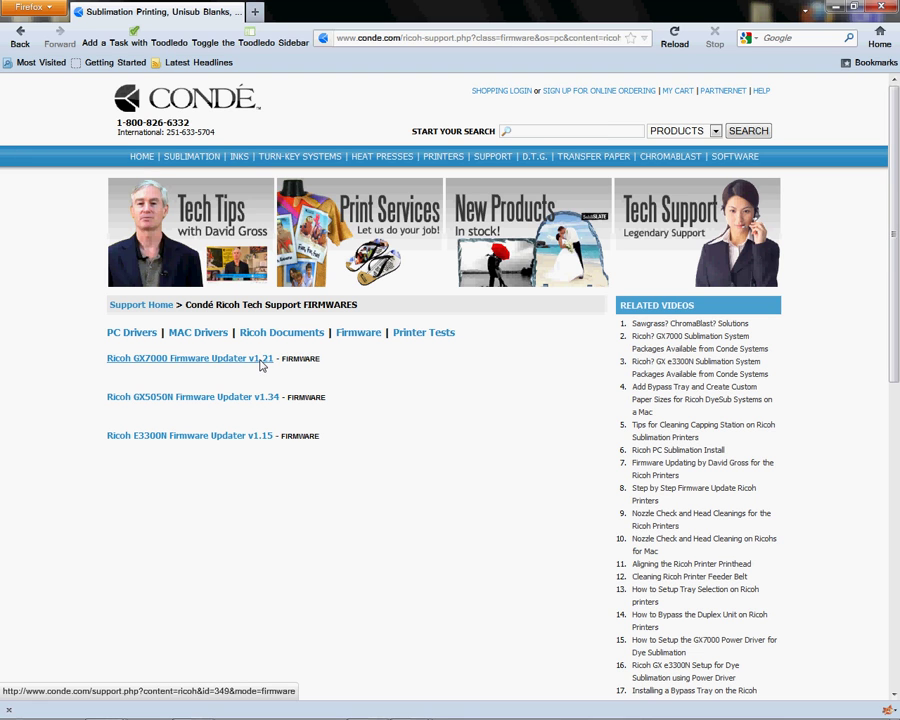
Step: Download and save the 5.7 MB GX7000 Firmware Updater v1.21 file
{"action": "left_click", "coordinate": [257, 365]}
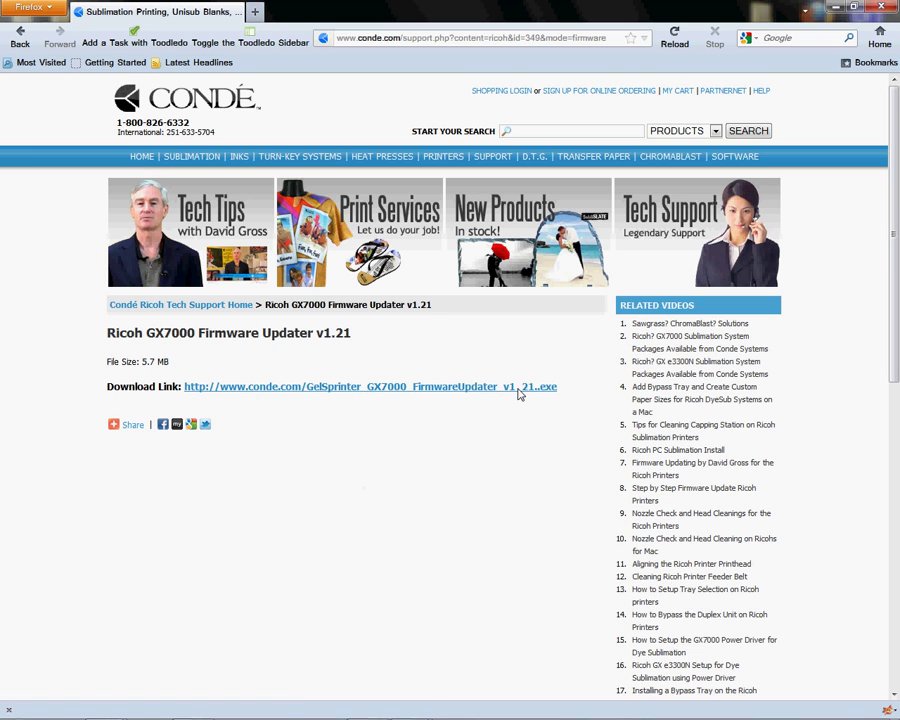
{"action": "left_click", "coordinate": [502, 394]}
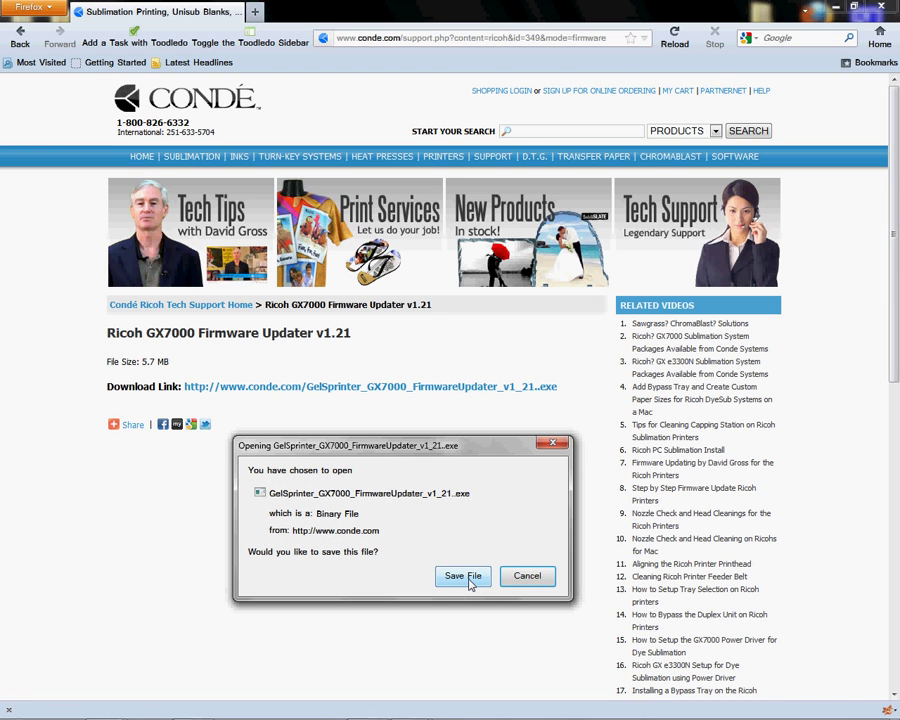
{"action": "key", "text": "Return"}
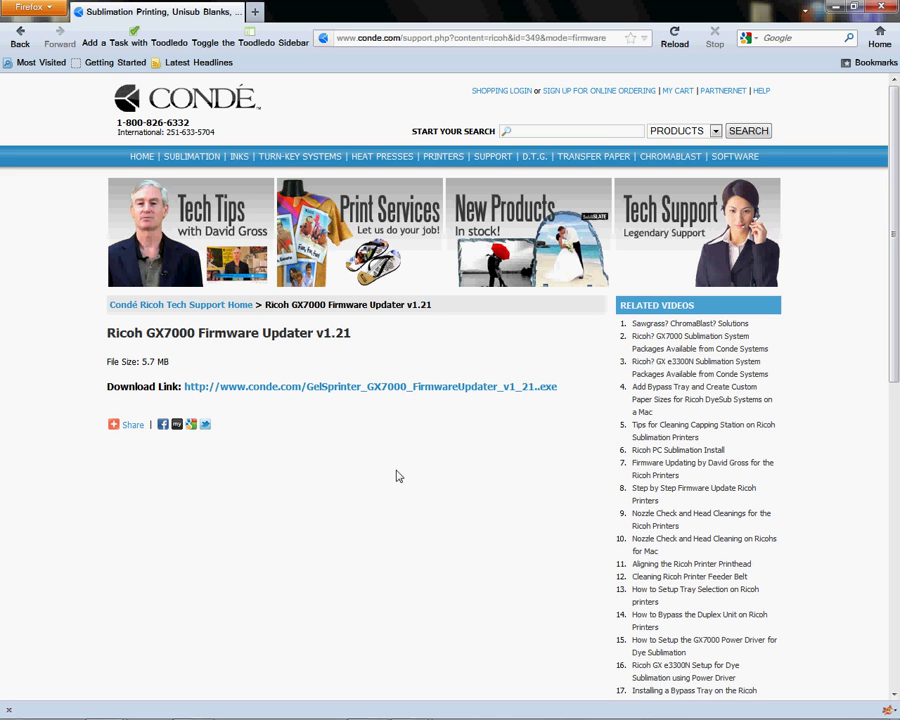
{"action": "left_click", "coordinate": [834, 8]}
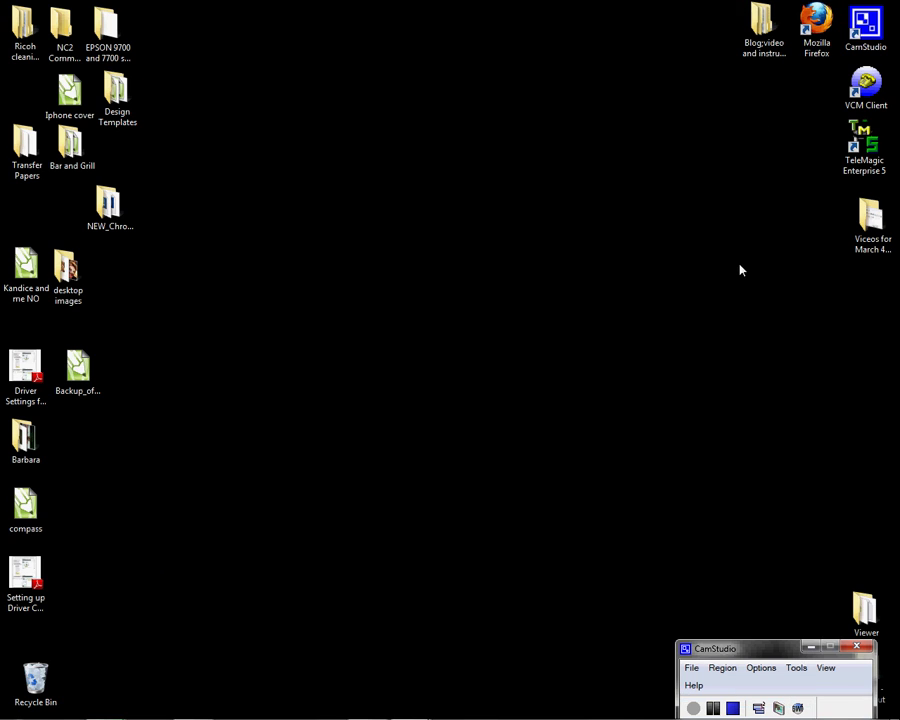